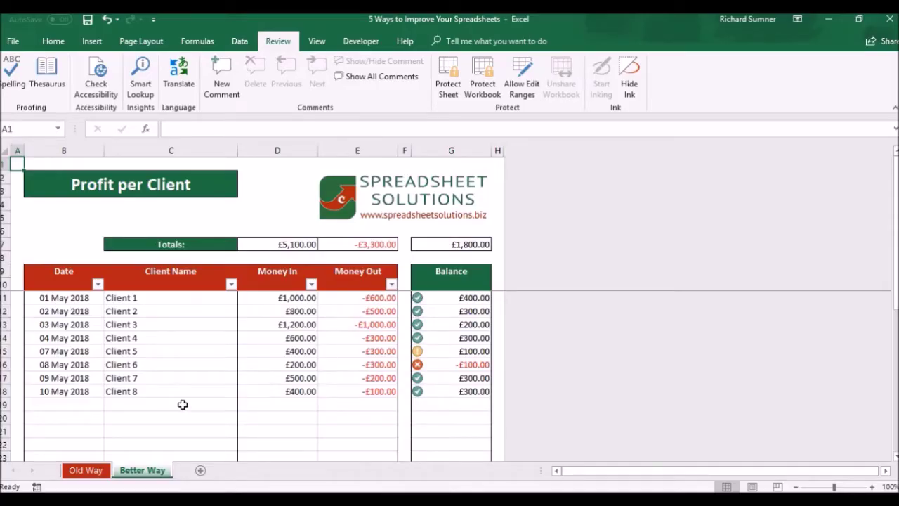
- Switch to the Old Way sheet and inspect the Balance formulas from E10 up to the first one in E2
left_click(99, 474)
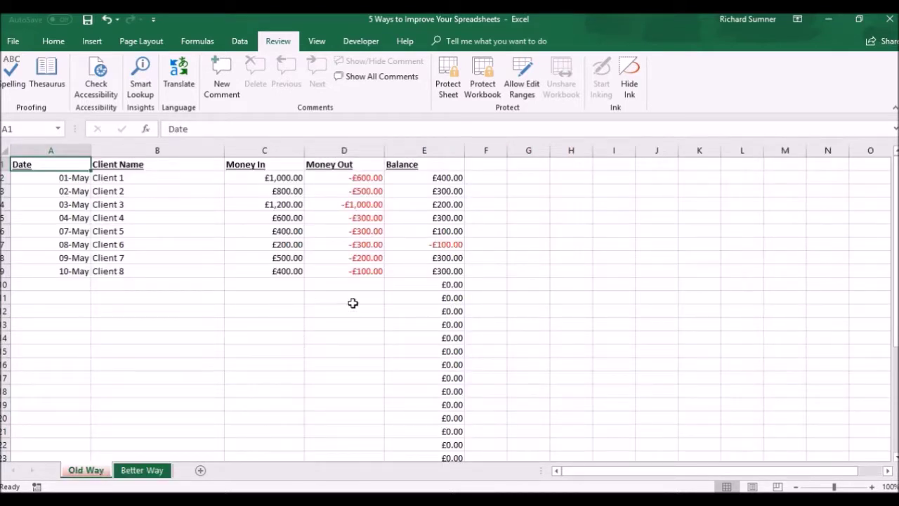
left_click(438, 284)
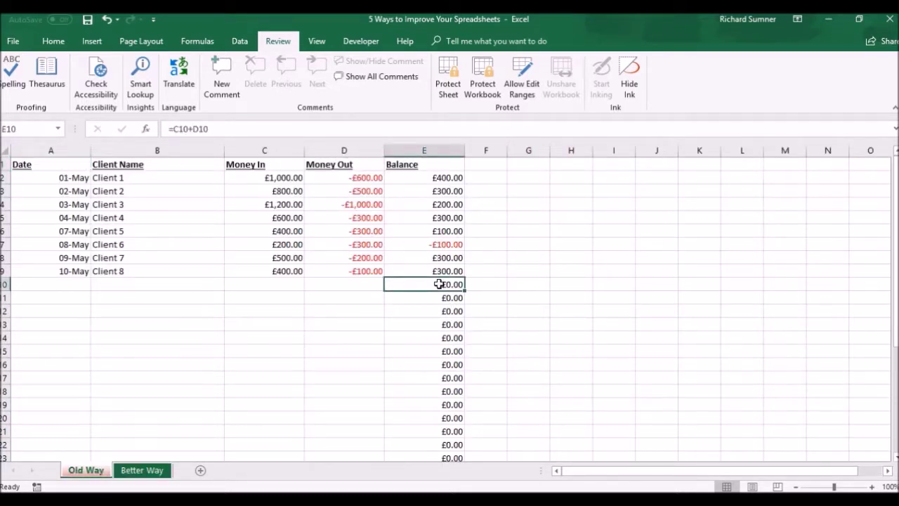
key("Down")
key("Up")
key("Up")
key("Up")
key("Up")
key("Up")
key("Up")
key("Up")
key("Up")
key("Up")
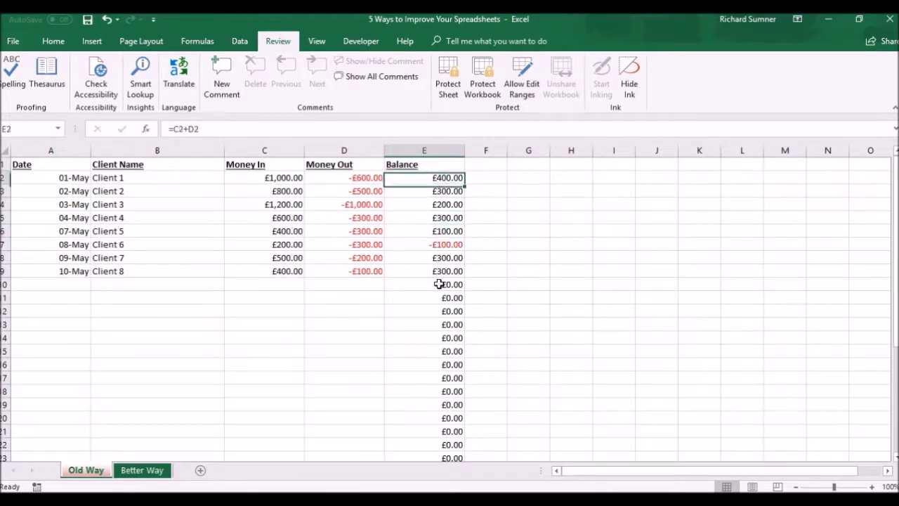
left_click(211, 129)
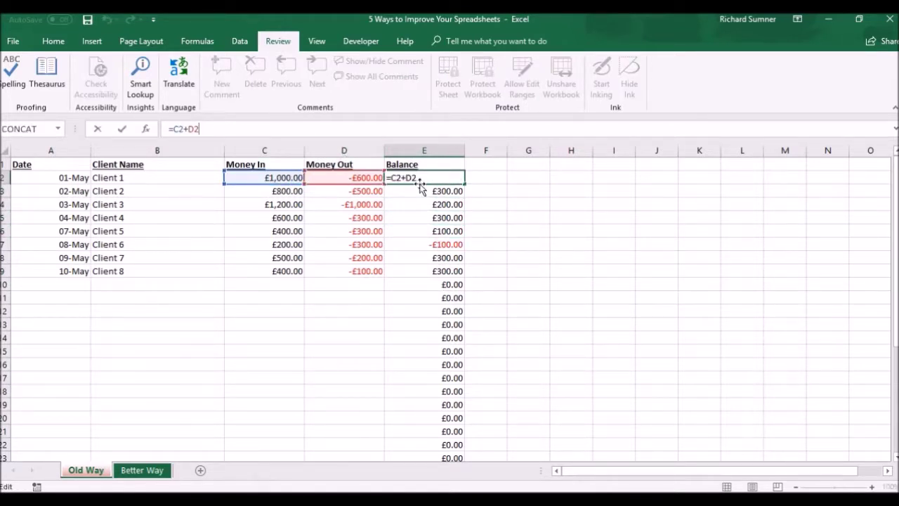
key("Return")
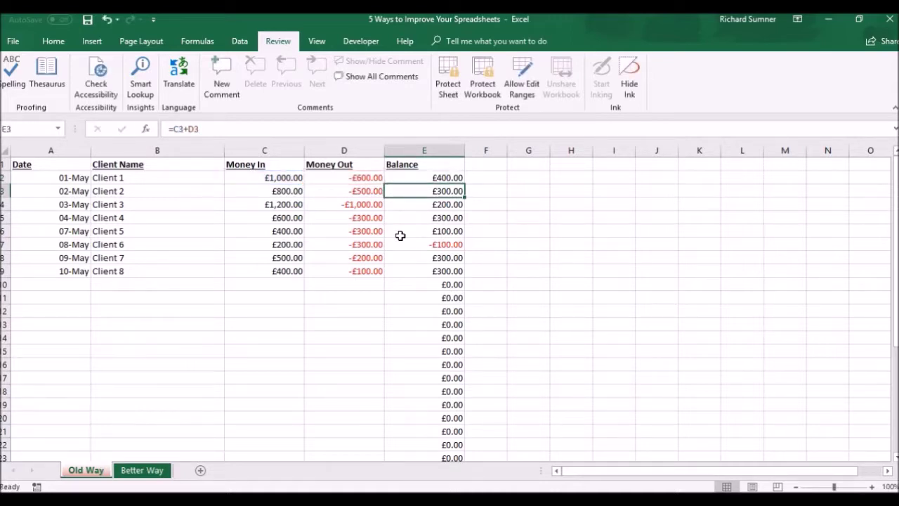
- Examine the Balance formulas in column E through the unused rows down towards the totals row
key("Down")
key("Down")
key("Down")
key("Down")
key("Down")
key("Down")
key("Down")
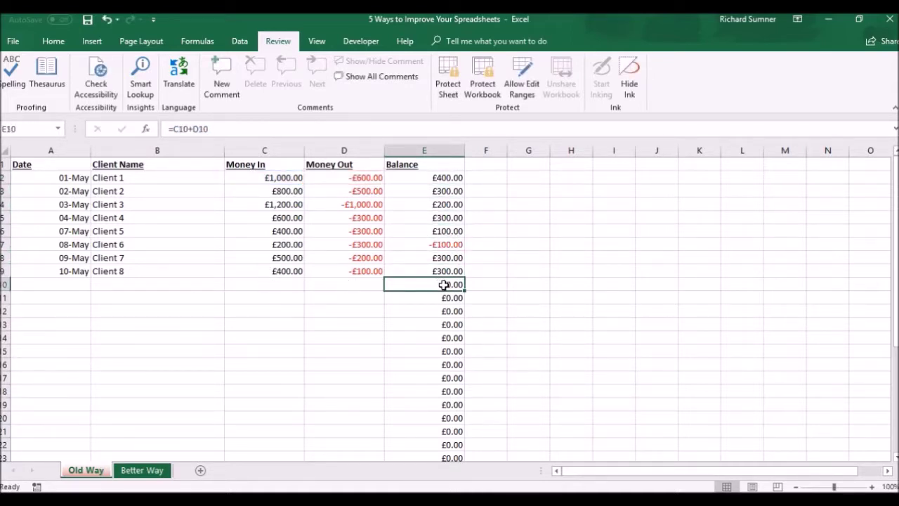
key("Down")
key("Down")
key("Down")
key("Down")
key("Down")
key("Down")
key("Down")
key("Down")
key("Down")
key("Down")
key("Down")
key("Down")
key("Down")
key("Down")
key("Down")
key("Down")
key("Down")
key("Down")
key("Down")
key("Down")
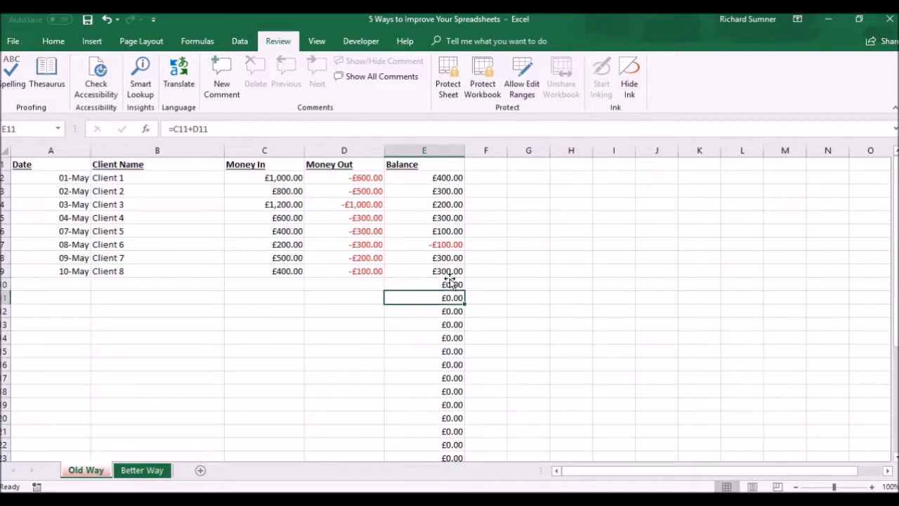
key("Up")
key("Up")
key("Up")
key("Up")
key("Up")
key("Up")
key("Up")
key("Up")
key("Up")
key("Up")
key("Up")
key("Up")
key("Up")
key("Up")
key("Up")
key("Up")
key("Up")
key("Up")
key("Up")
key("Up")
key("Up")
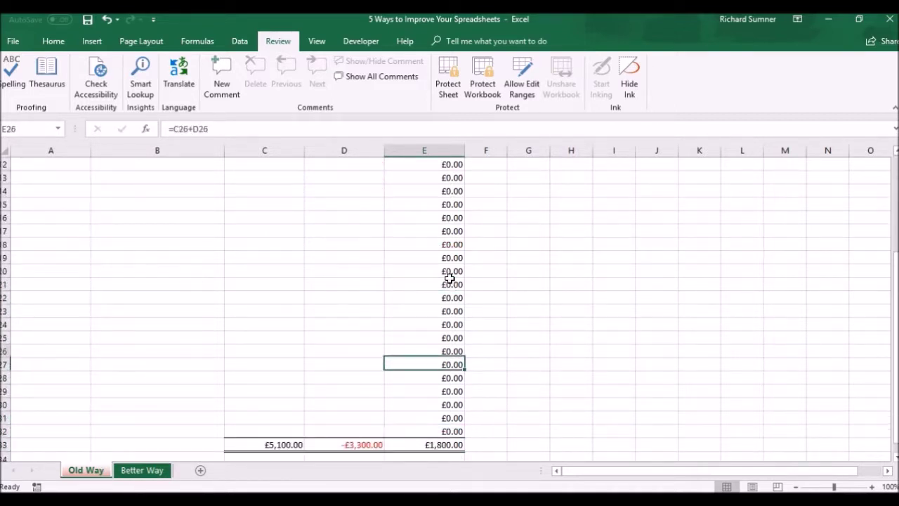
key("Down")
key("Down")
key("Down")
key("Down")
key("Up")
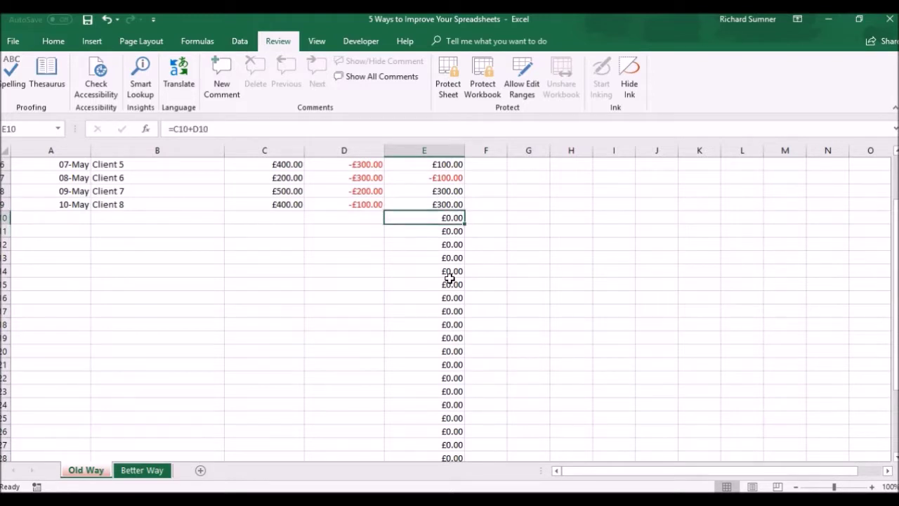
- Examine the empty cells around the Balance formula in row 10, and check the formula for Client 8 in E9
key("Up")
key("Down")
key("Down")
key("Left")
key("Left")
key("Up")
key("Right")
key("Right")
key("Right")
key("Left")
key("Right")
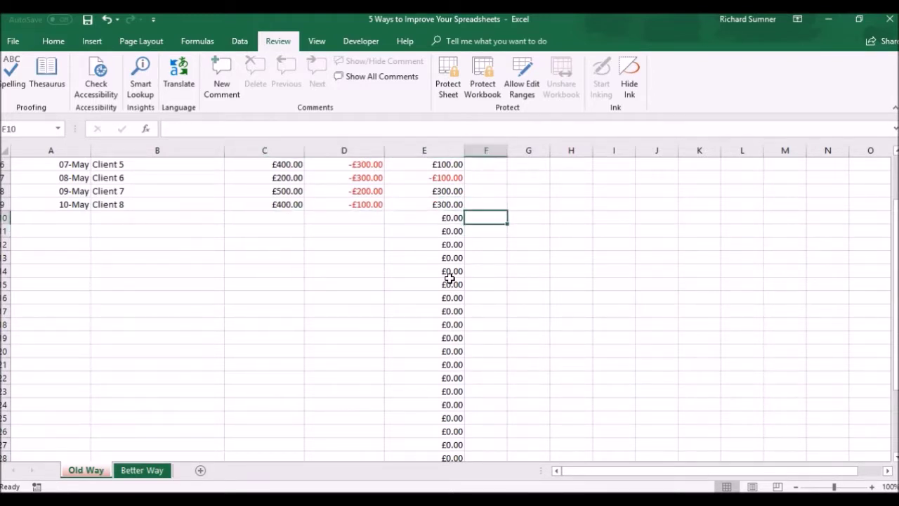
key("Left")
key("Left")
key("Right")
key("Left")
key("Left")
key("Left")
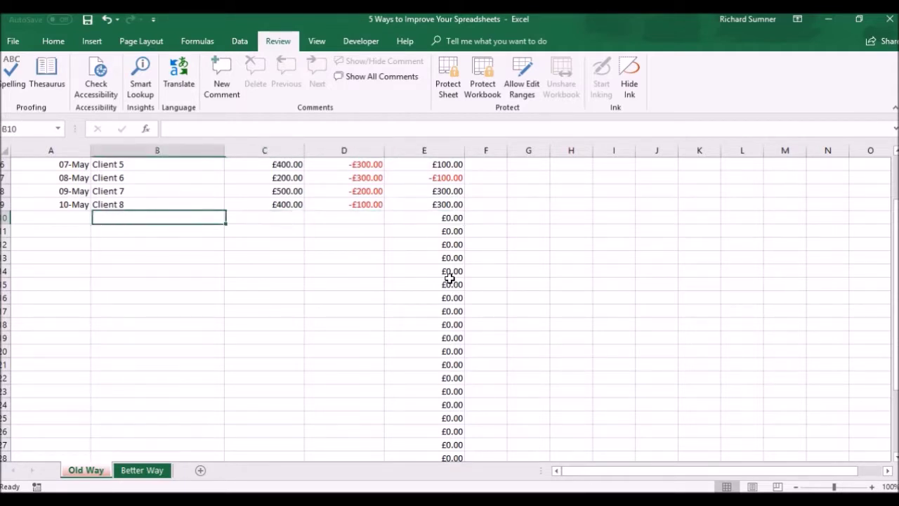
key("Right")
key("Right")
key("Right")
key("Up")
key("Up")
key("Up")
key("Up")
key("Up")
key("Up")
key("Up")
key("Up")
key("Up")
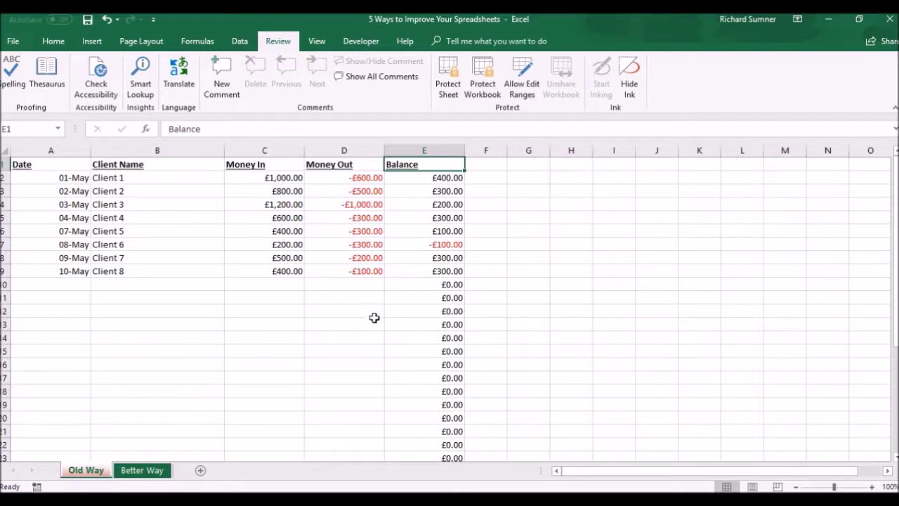
left_click(436, 268)
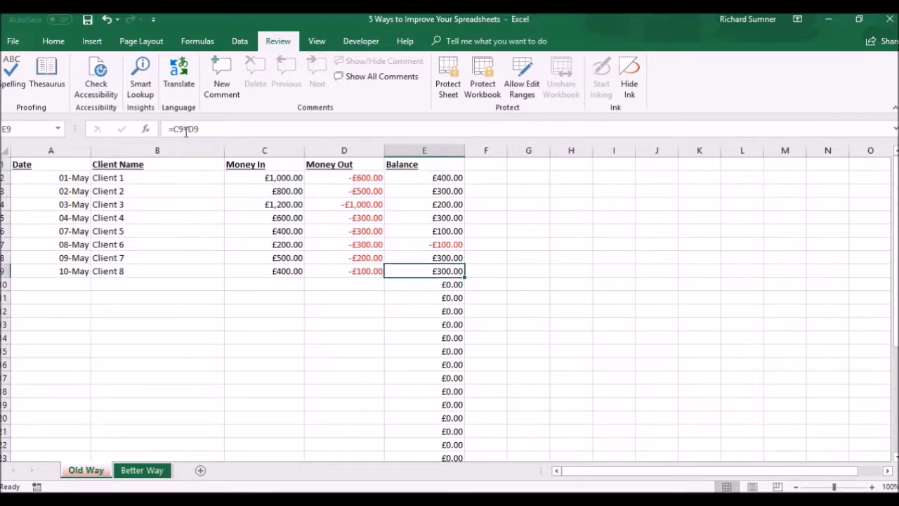
- On the Better Way sheet, replace Client 1's Balance formula in G11 with =D11+E11
left_click(150, 470)
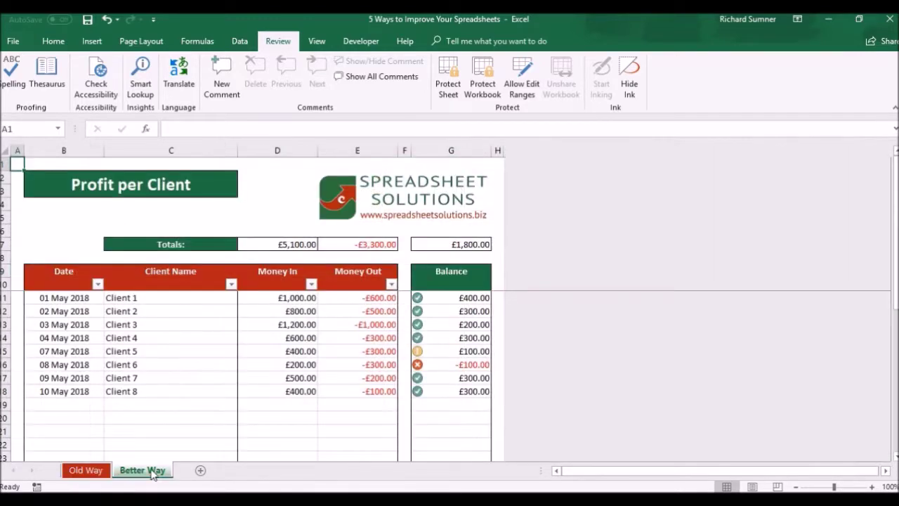
left_click(447, 299)
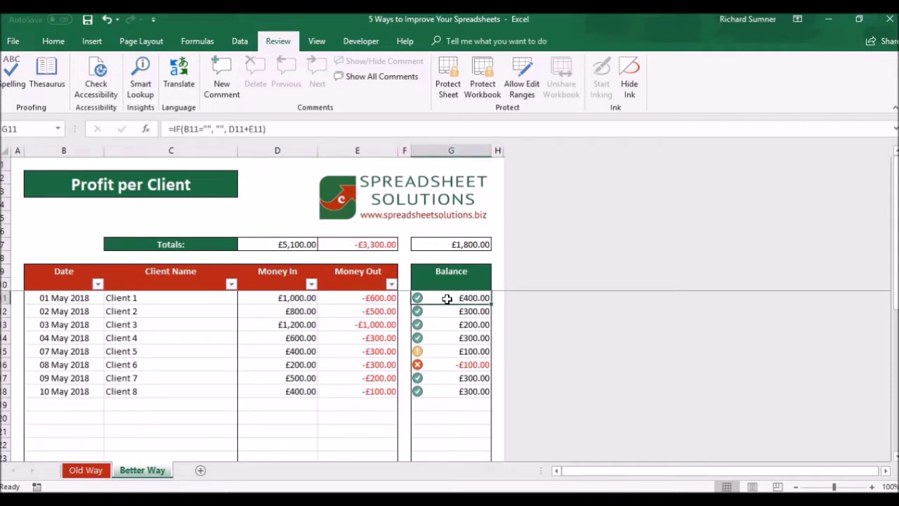
left_click(287, 131)
key("BackSpace")
key("BackSpace")
key("BackSpace")
key("BackSpace")
key("BackSpace")
key("BackSpace")
key("BackSpace")
key("BackSpace")
key("BackSpace")
key("BackSpace")
key("BackSpace")
key("BackSpace")
key("BackSpace")
key("BackSpace")
key("BackSpace")
key("BackSpace")
key("BackSpace")
key("BackSpace")
key("BackSpace")
key("BackSpace")
key("BackSpace")
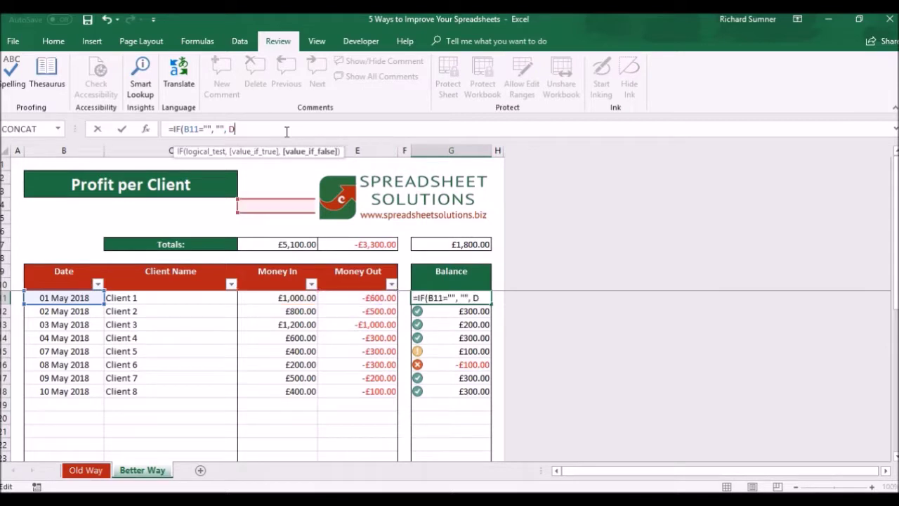
type("=")
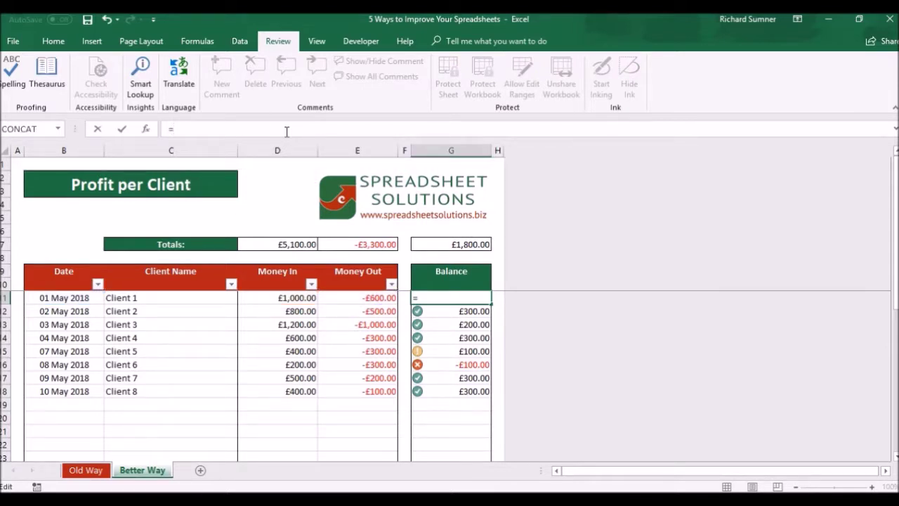
left_click(306, 298)
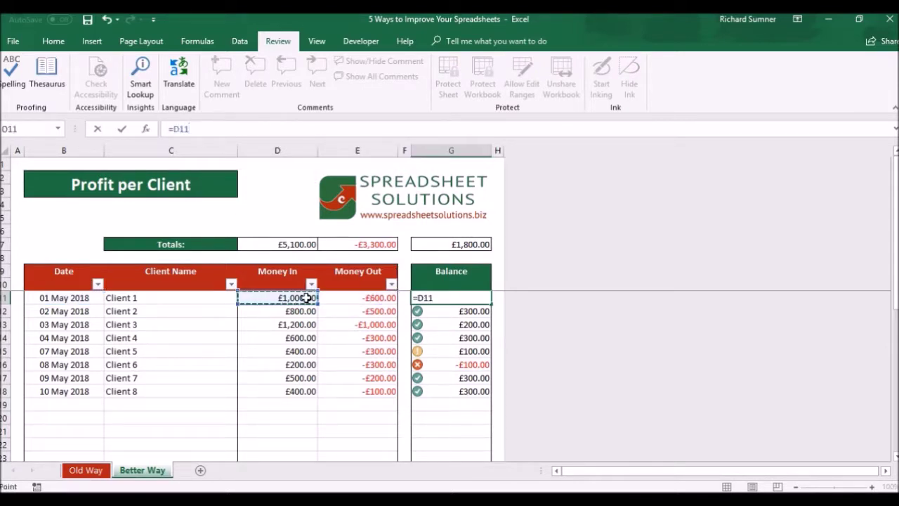
type("+")
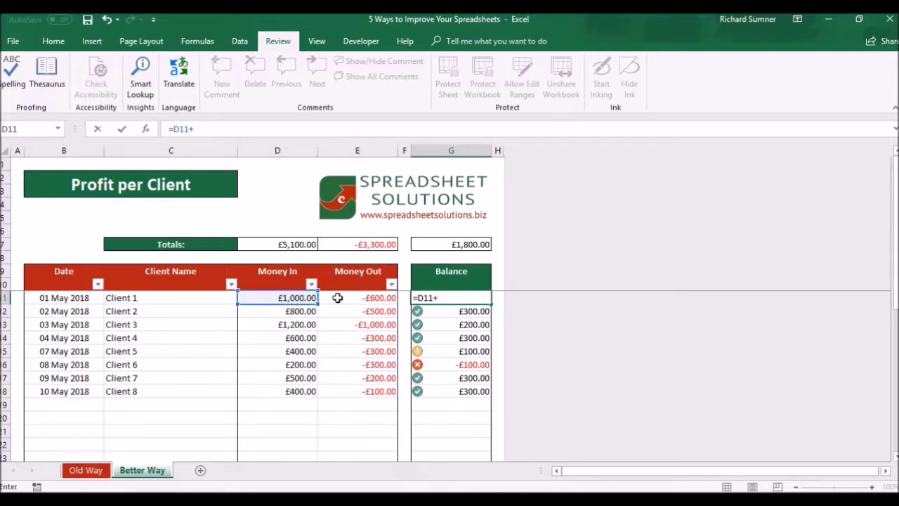
left_click(342, 298)
key("Return")
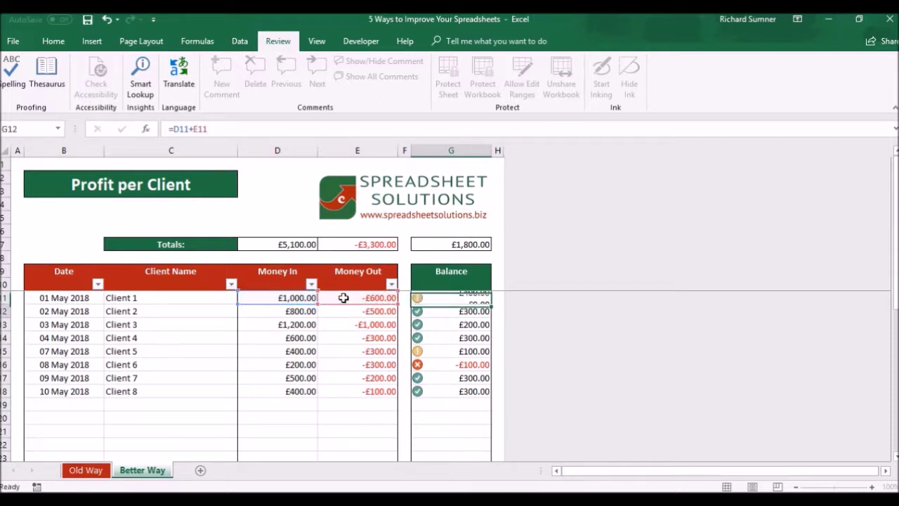
key("Up")
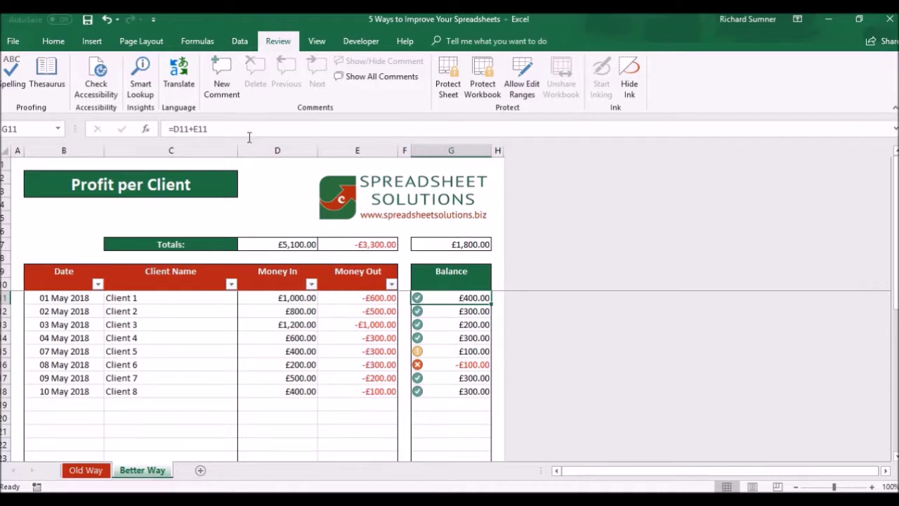
- Wrap the G11 Balance formula in an IF that returns blank for an empty date: =IF(B11="", "", D11+E11)
left_click(174, 131)
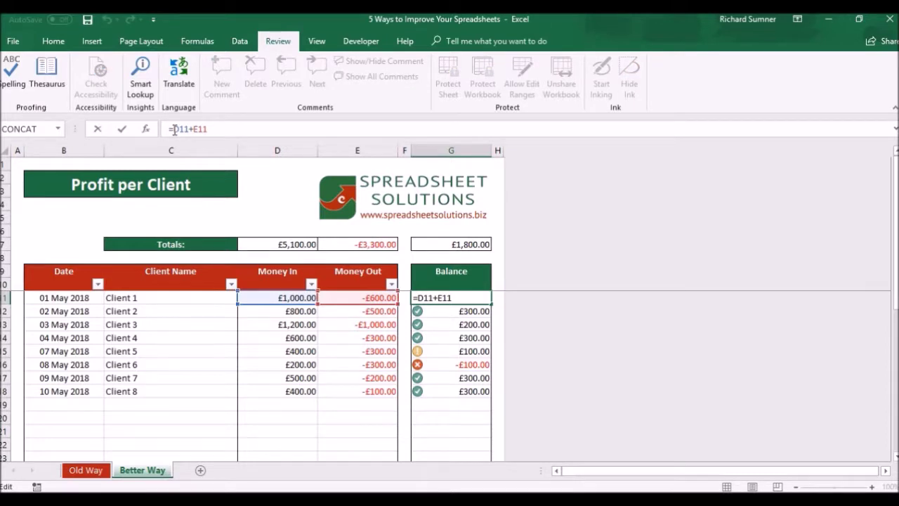
type("I")
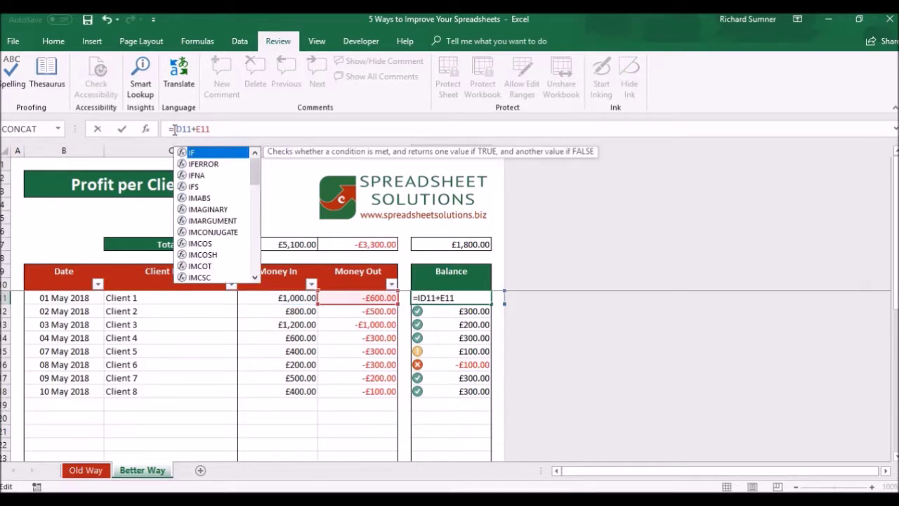
type("F")
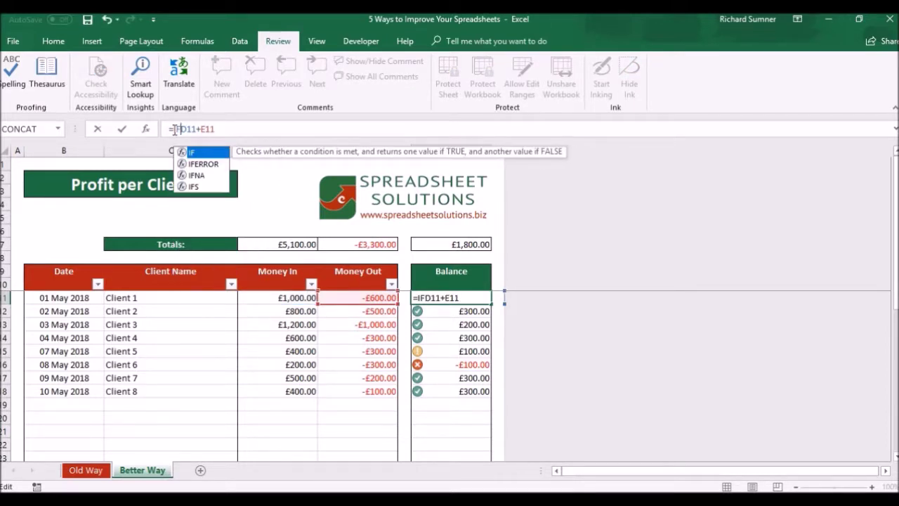
type("(")
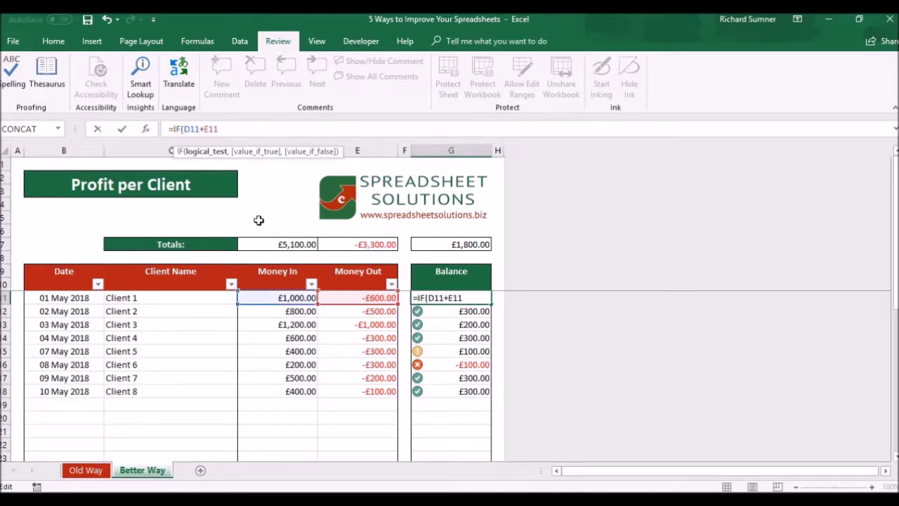
left_click(82, 297)
type("=")
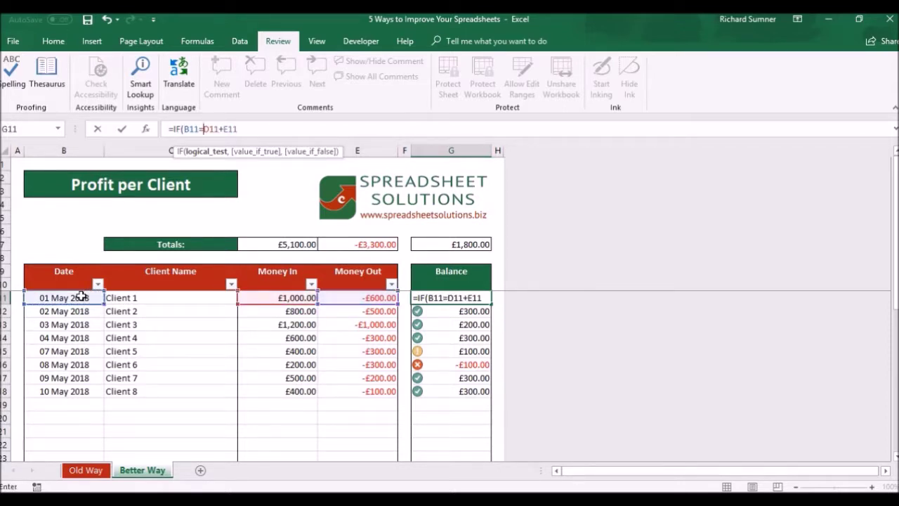
type("\"\"")
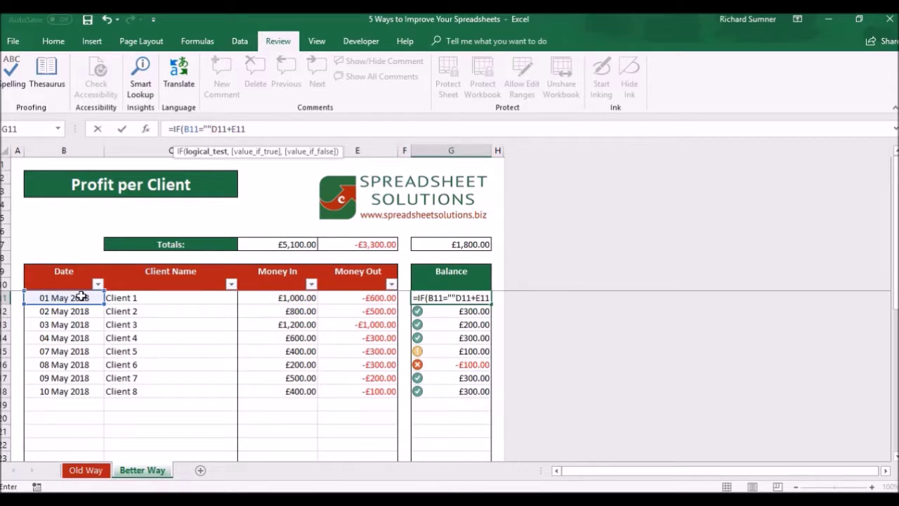
type(", ")
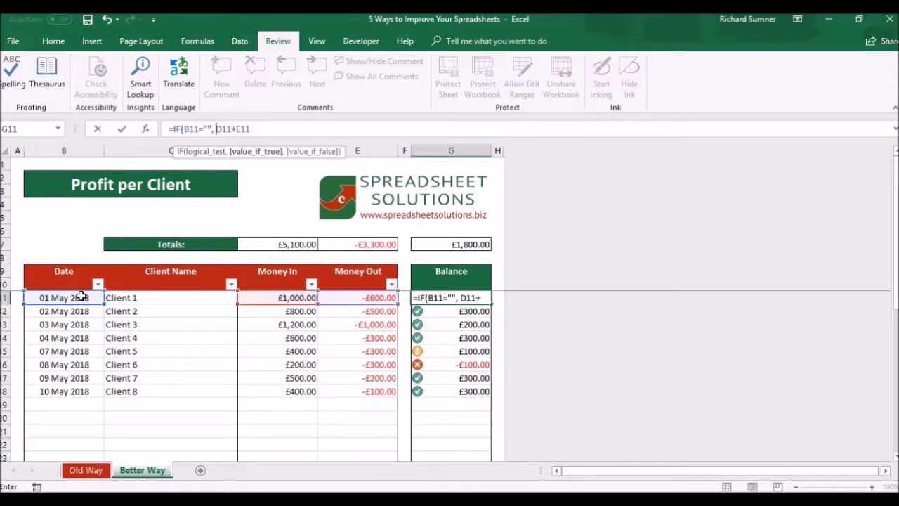
type("\"\"")
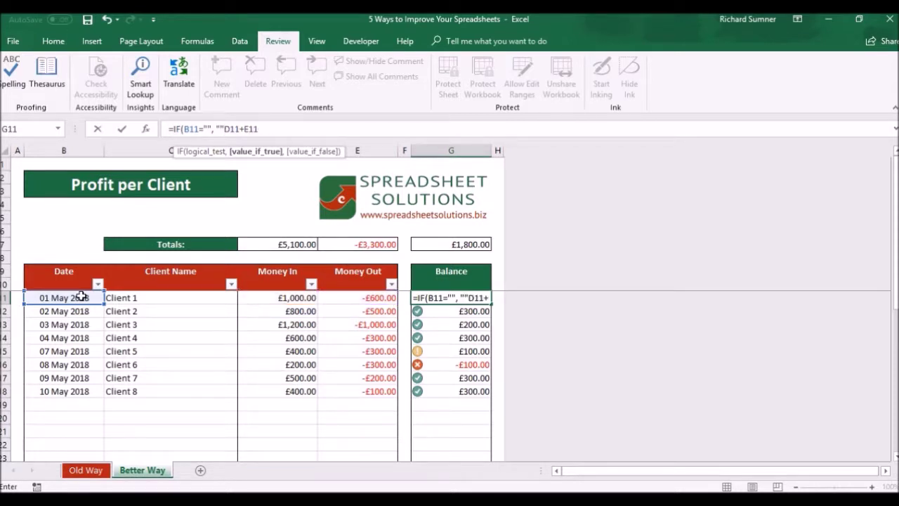
type(",")
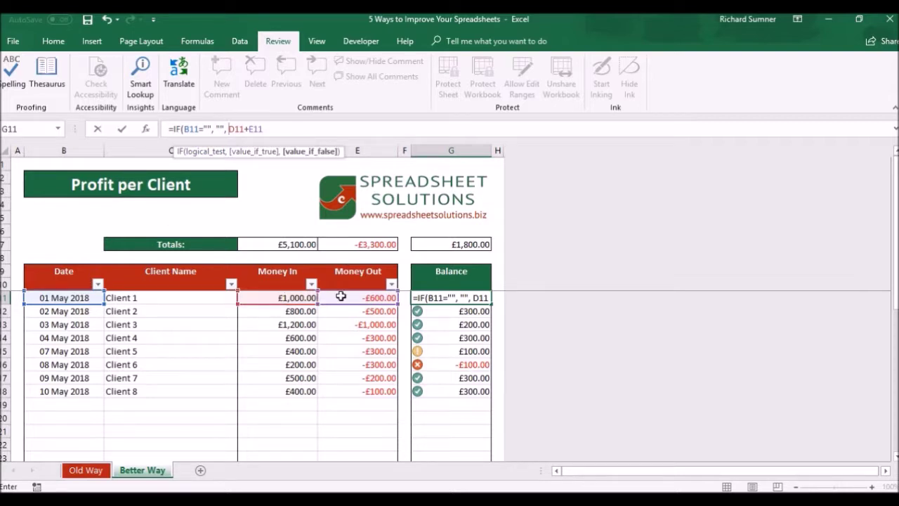
left_click(292, 128)
type(")")
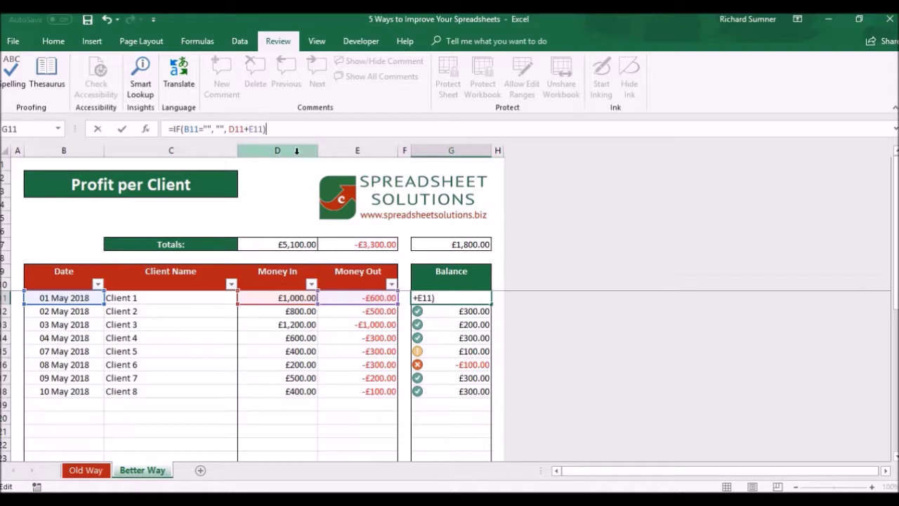
key("Return")
- Check the Balance formulas down to G19 and enter 15 May as the date in B19, the first unused row
key("Down")
key("Down")
key("Down")
key("Down")
key("Down")
key("Down")
key("Down")
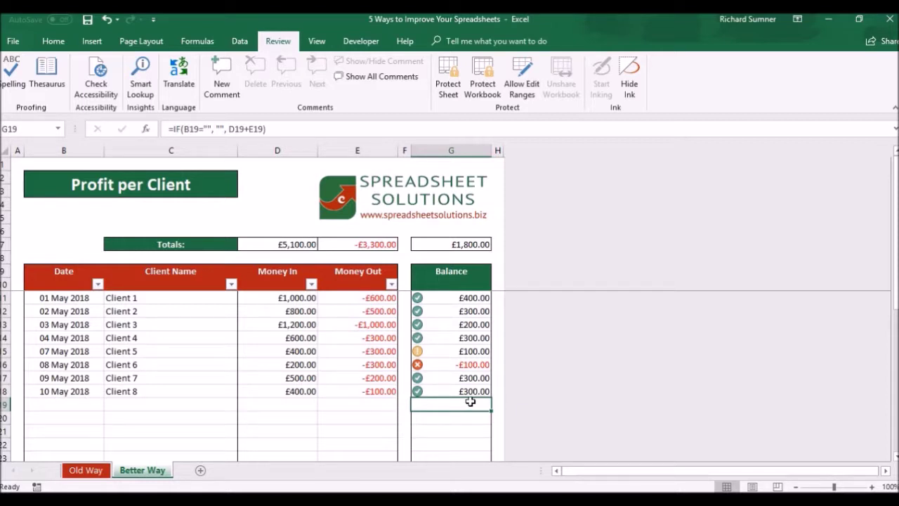
left_click(78, 403)
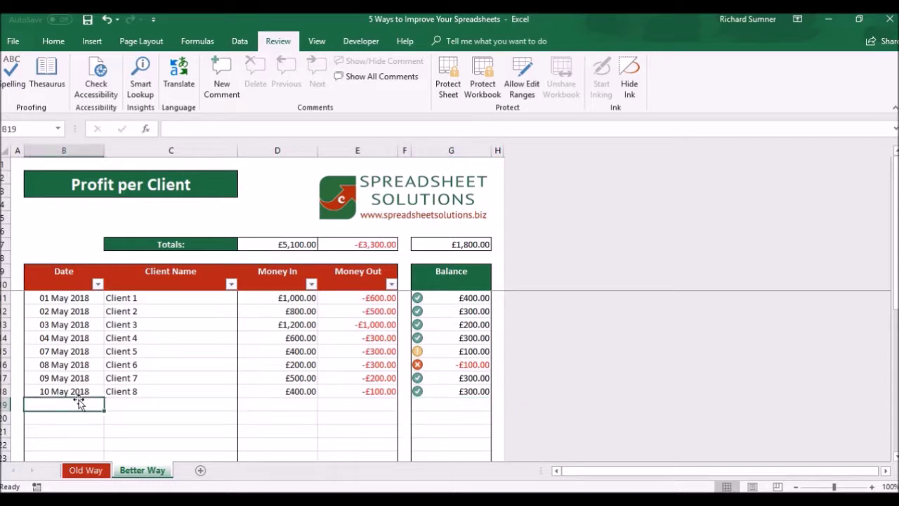
type("15 m")
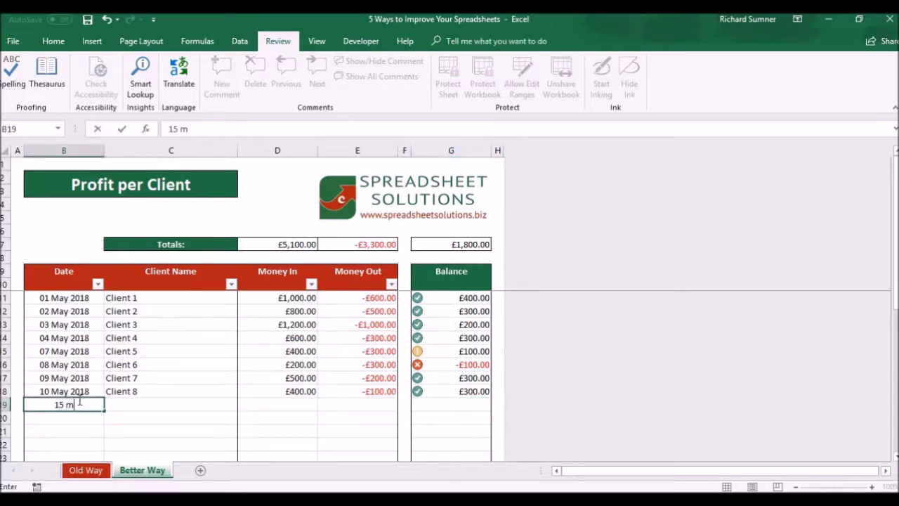
type("ay")
key("Return")
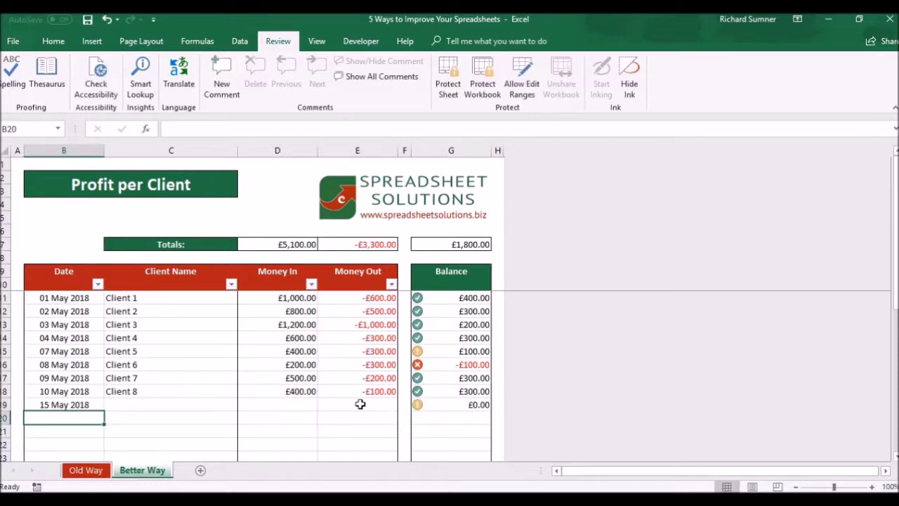
- Clear the 15 May test date from B19, leaving the first unused row empty
left_click(76, 404)
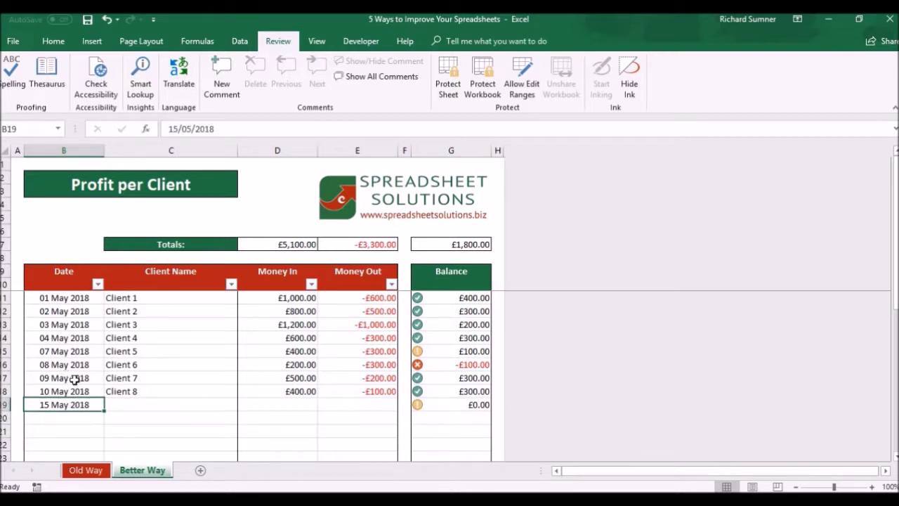
key("ctrl+z")
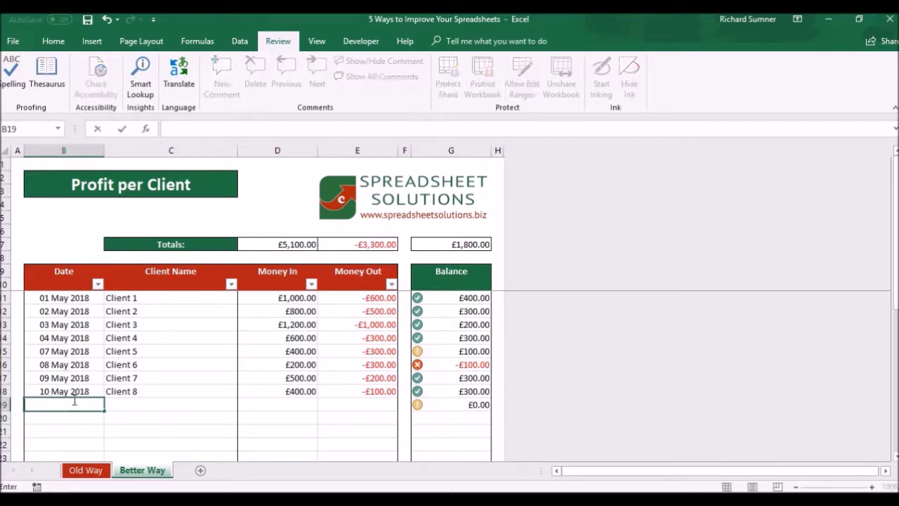
key("ctrl+z")
left_click(73, 399)
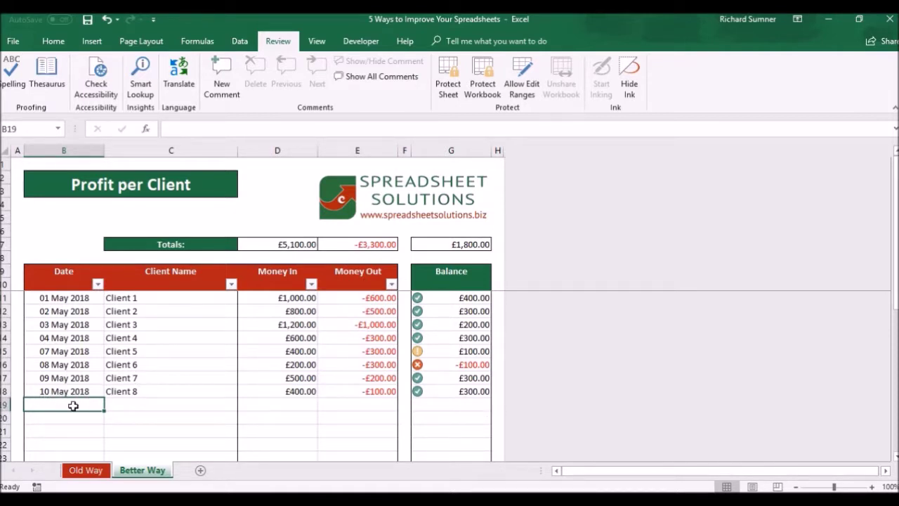
- Wrap Client 1's Balance formula in G11 in an IFERROR that returns blank on errors: =IFERROR(IF(B11="", "", D11+E11), "")
left_click(444, 301)
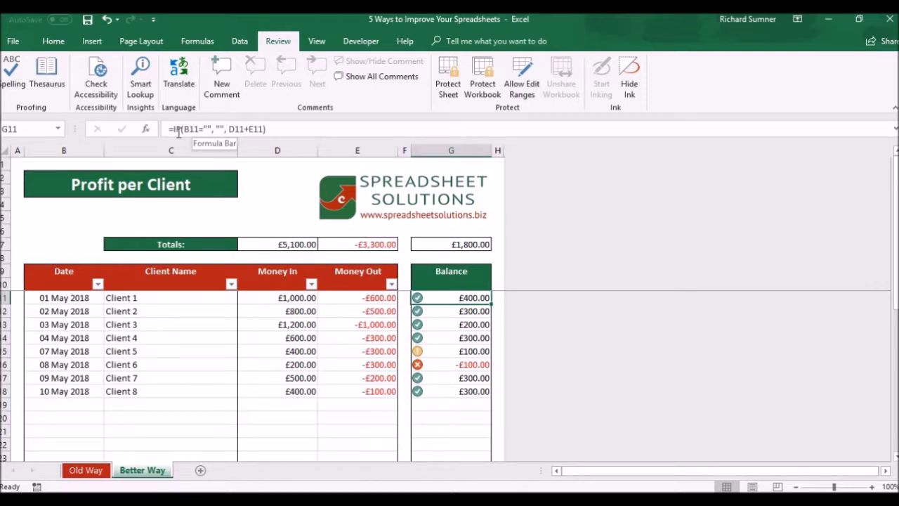
left_click(174, 129)
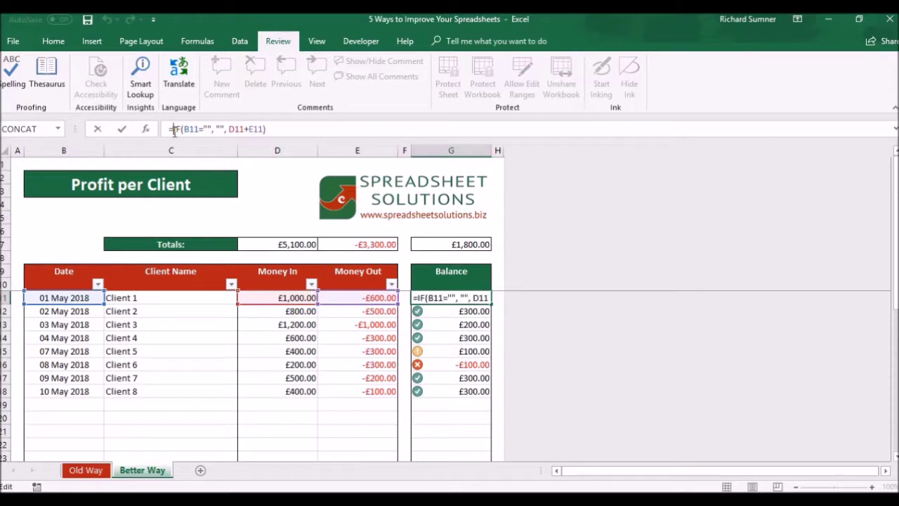
type("IFERR")
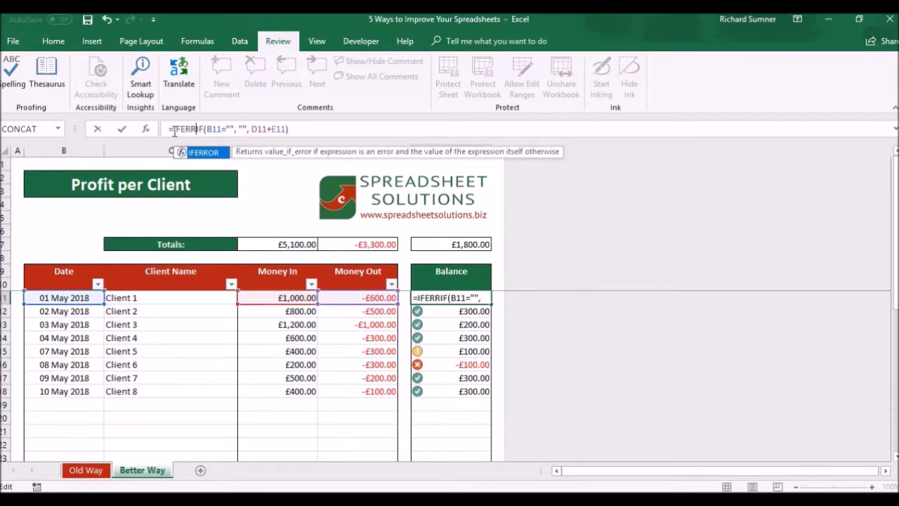
type("OR")
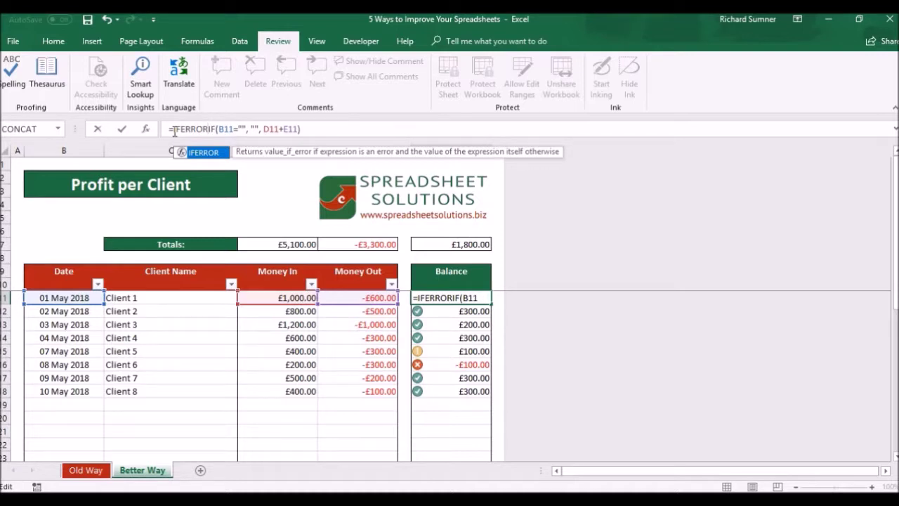
type("(")
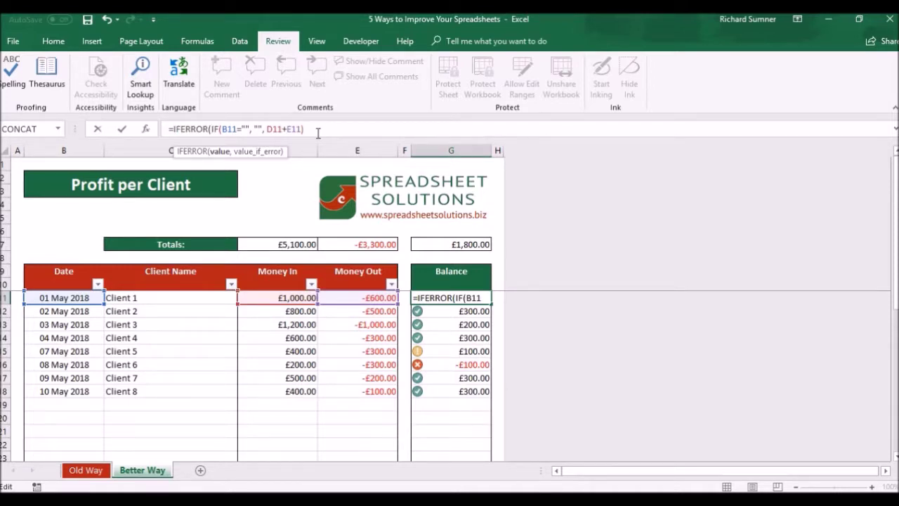
type(",")
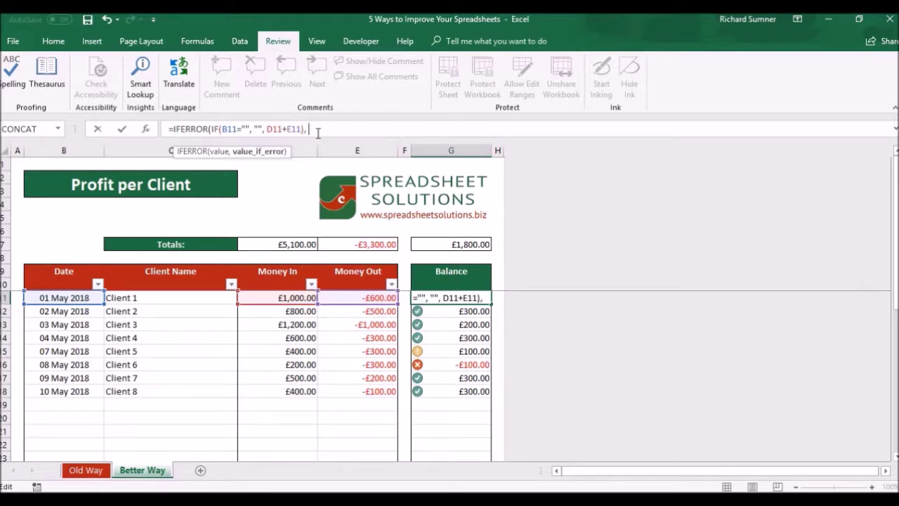
type("\"\")")
key("Return")
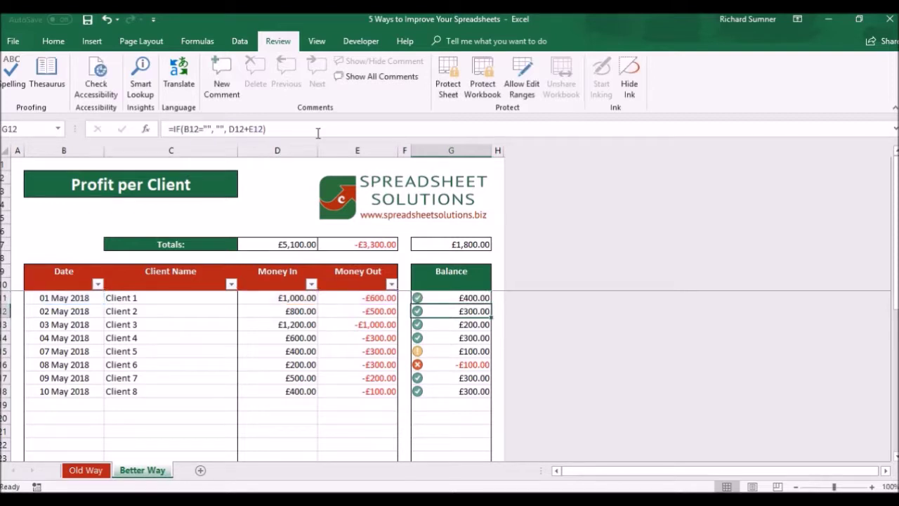
left_click(437, 297)
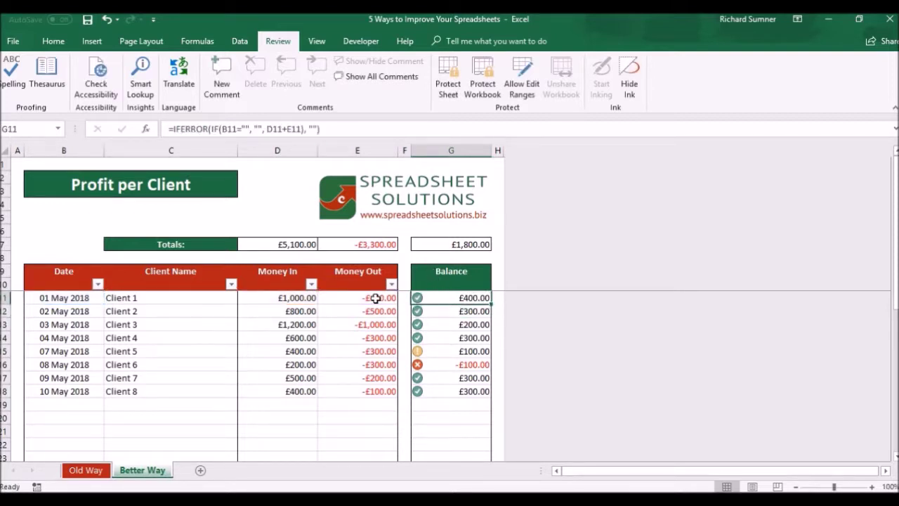